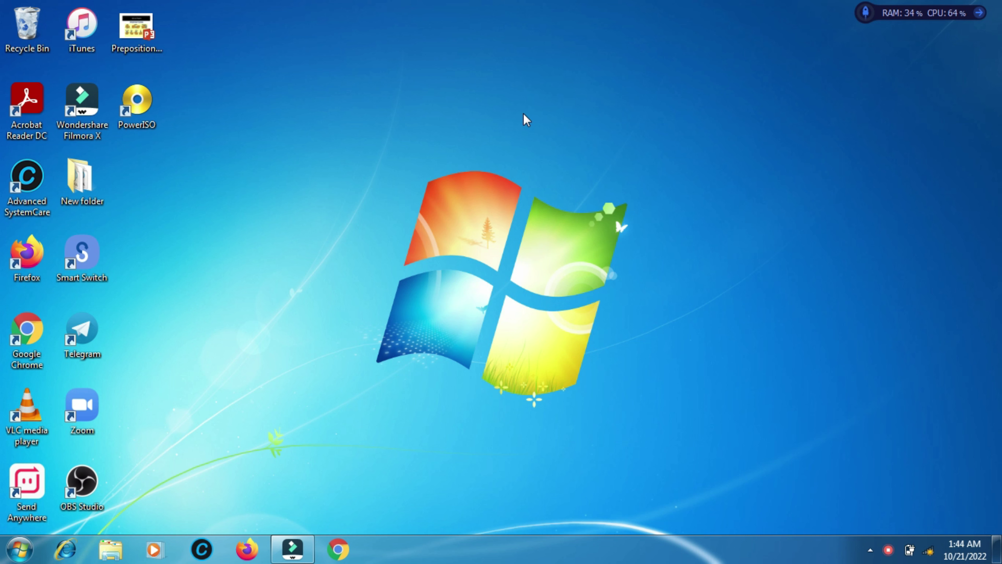
Open the jarvis_4G wireless network's properties to check its saved security key, then close them
{"action": "left_click", "coordinate": [929, 549]}
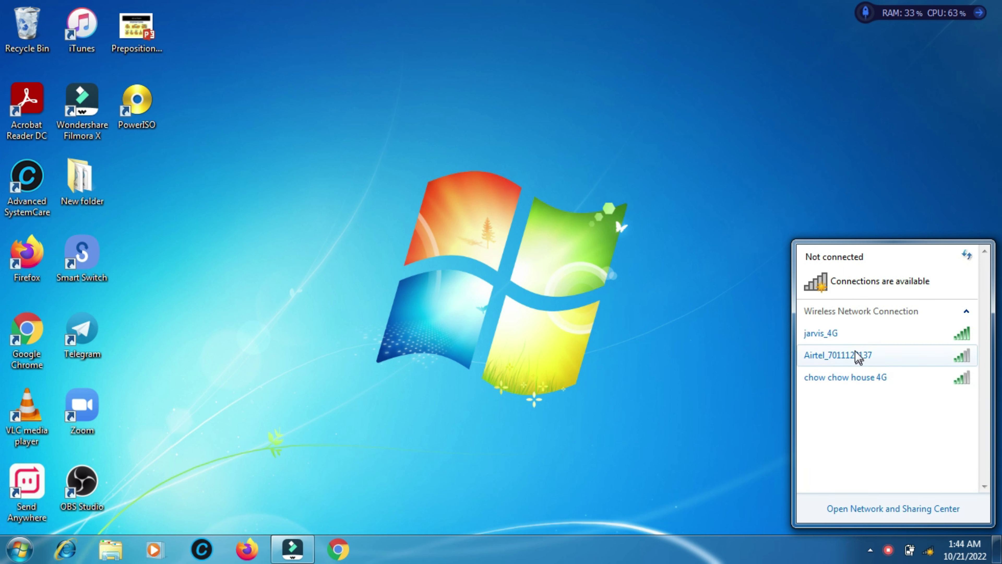
{"action": "left_click", "coordinate": [855, 338]}
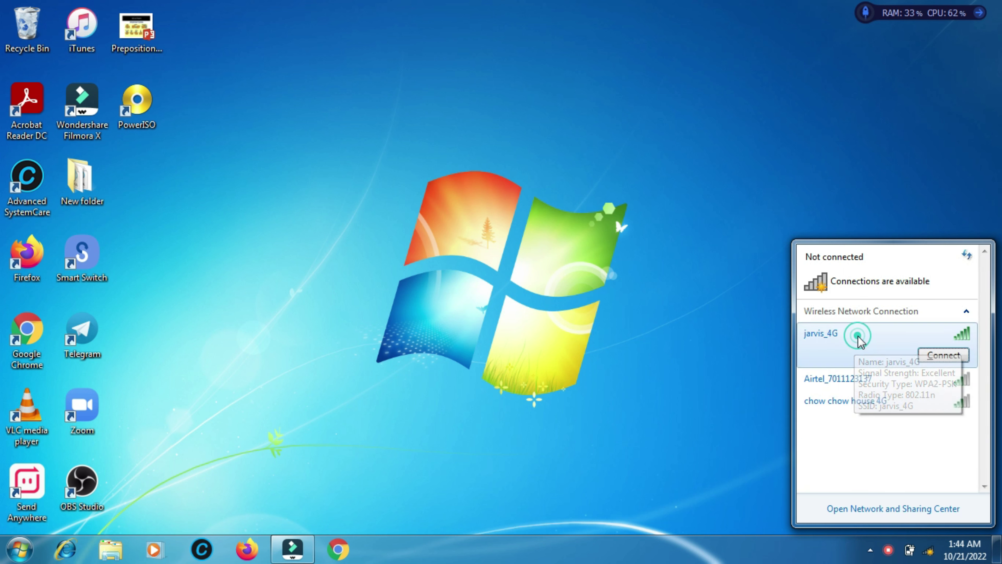
{"action": "right_click", "coordinate": [861, 342]}
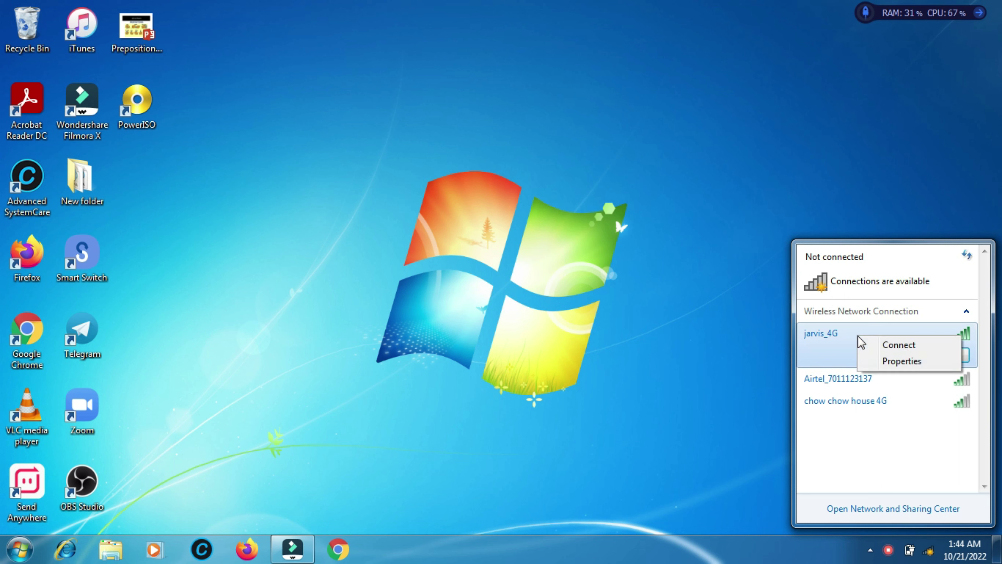
{"action": "left_click", "coordinate": [886, 360]}
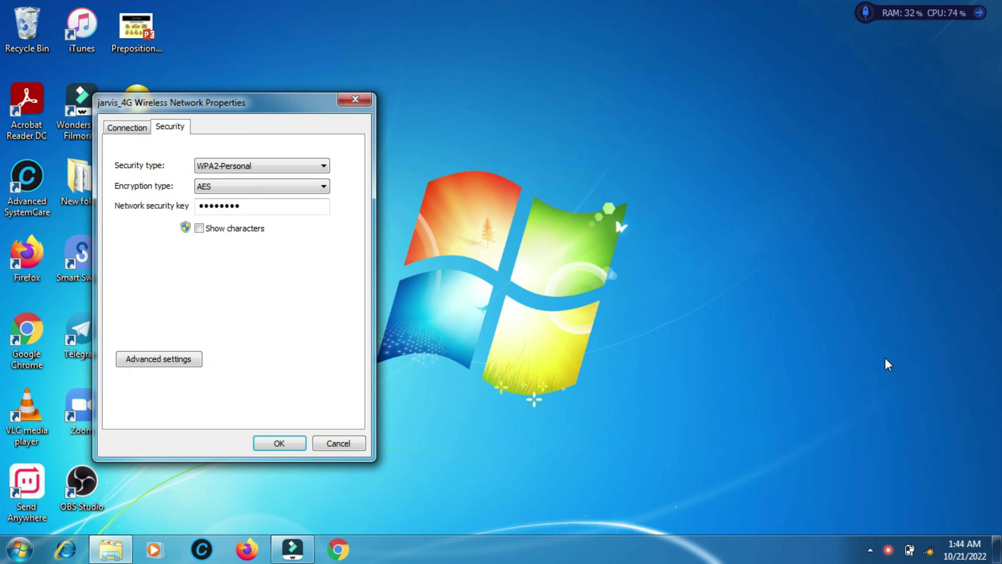
{"action": "left_click_drag", "start_coordinate": [280, 110], "coordinate": [506, 140]}
{"action": "left_click", "coordinate": [479, 236]}
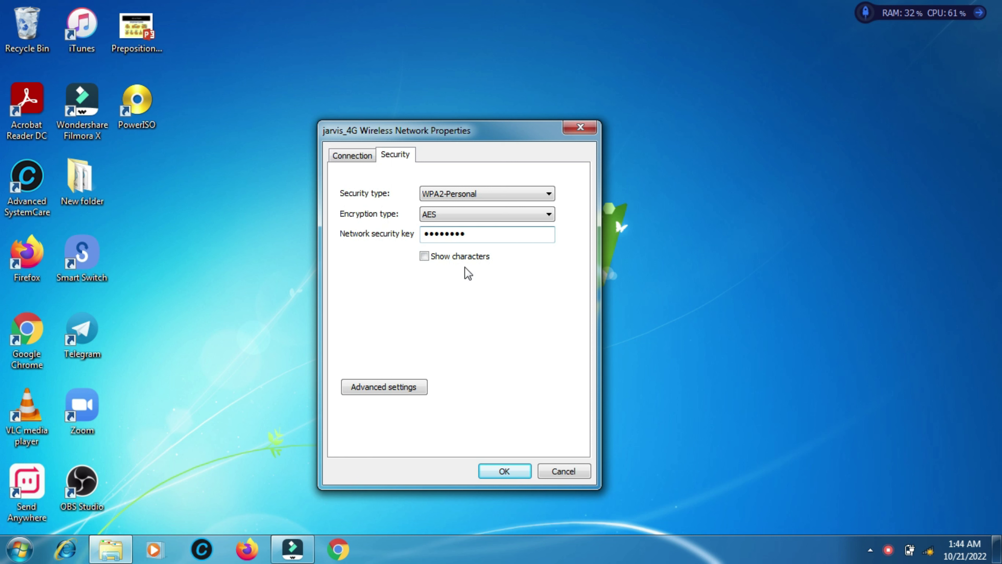
{"action": "left_click", "coordinate": [504, 471]}
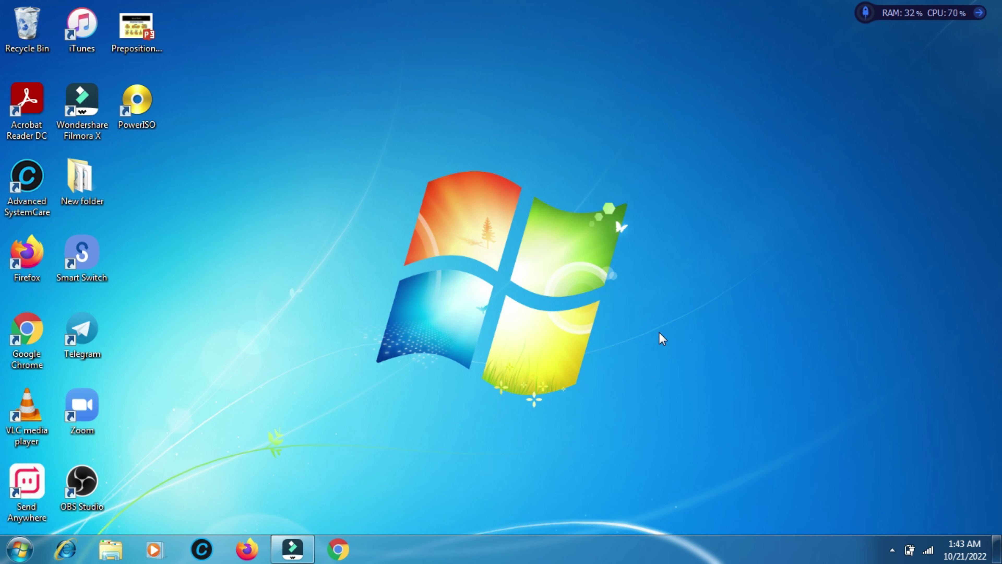
Open Device Manager from the Computer's system Properties window
{"action": "left_click", "coordinate": [19, 550]}
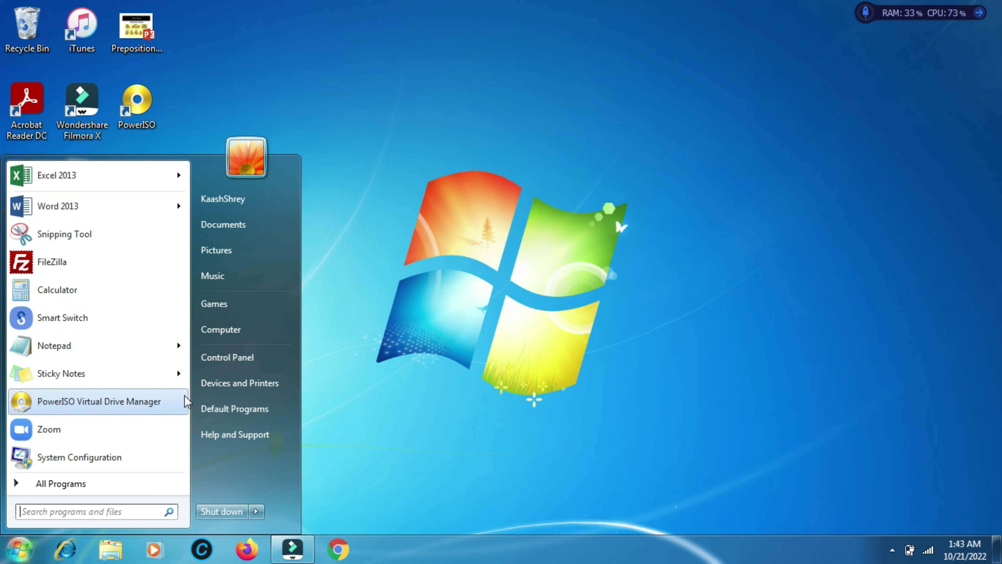
{"action": "right_click", "coordinate": [222, 335]}
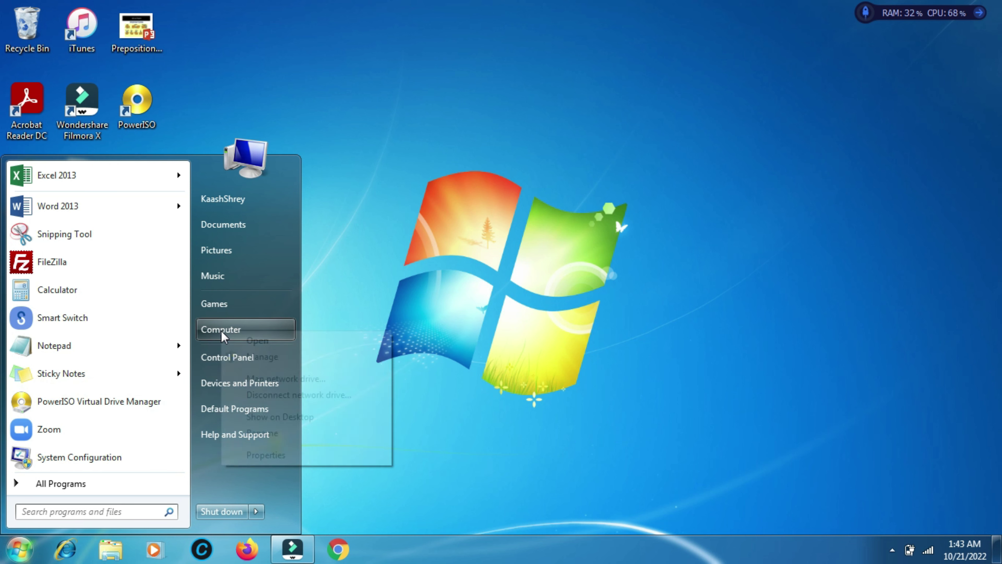
{"action": "left_click", "coordinate": [262, 455]}
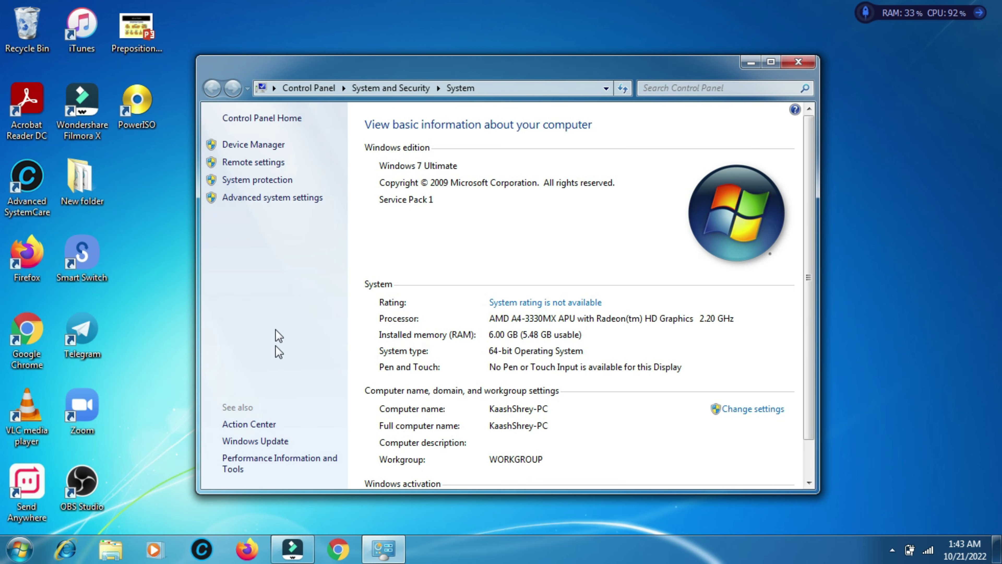
{"action": "left_click", "coordinate": [262, 146]}
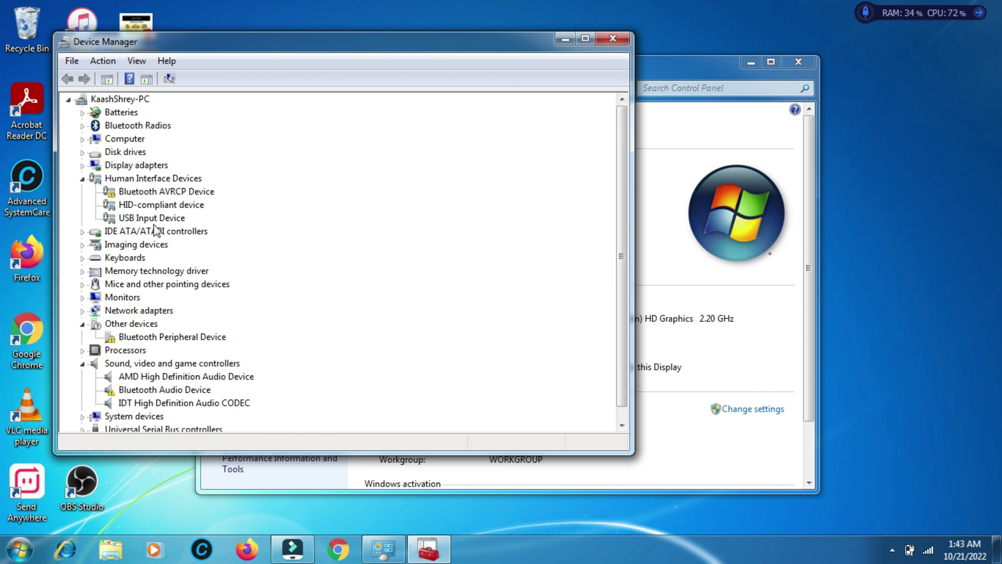
Expand Network adapters to reveal the Atheros AR9485 802.11b/g/n WiFi Adapter among five devices
{"action": "left_click", "coordinate": [82, 311]}
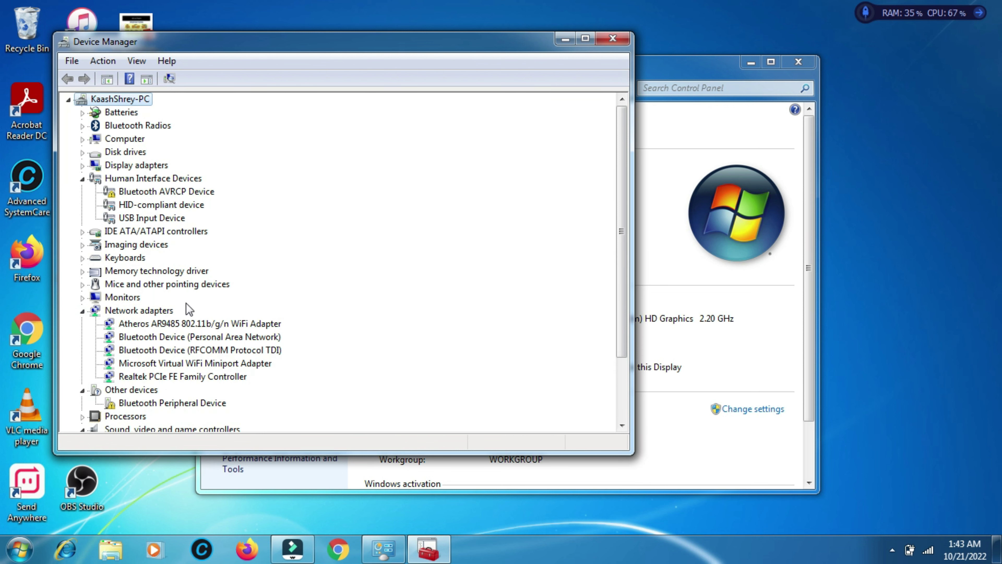
{"action": "scroll", "coordinate": [190, 309], "scroll_direction": "down", "scroll_amount": 1}
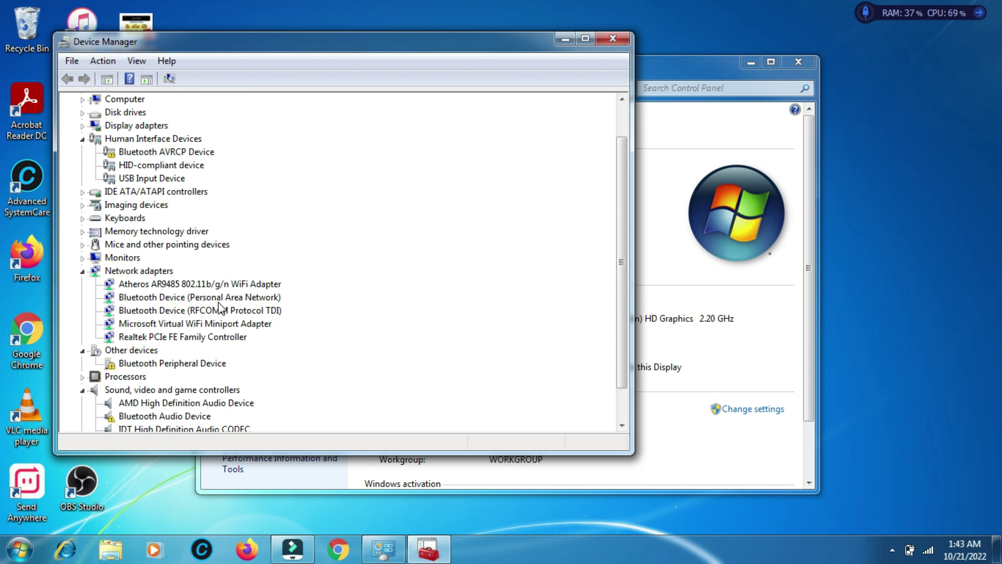
{"action": "left_click", "coordinate": [928, 551]}
{"action": "left_click", "coordinate": [929, 551]}
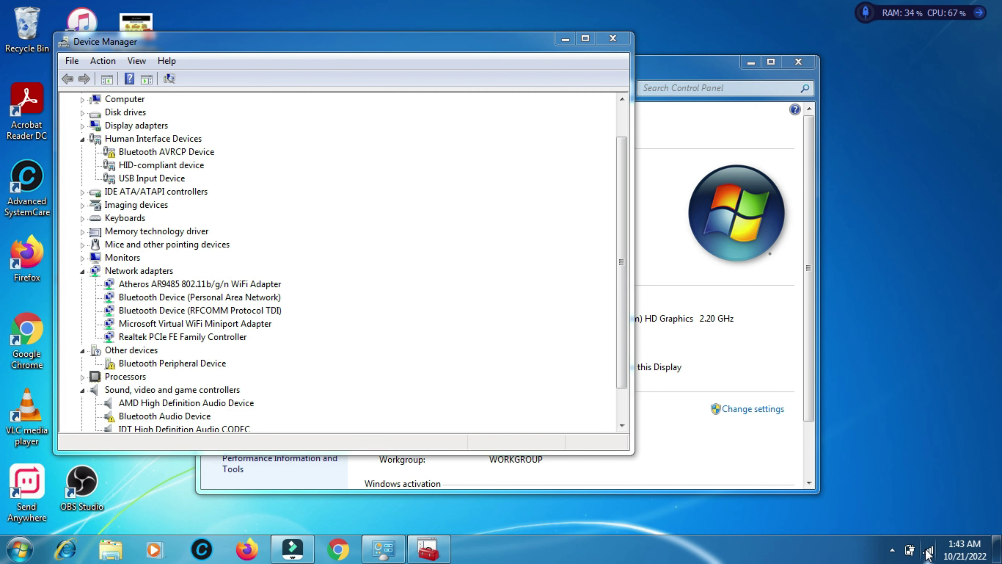
Check in Network Connections that jarvis_4G uses the Atheros AR9485 adapter, then minimize that window
{"action": "right_click", "coordinate": [925, 548]}
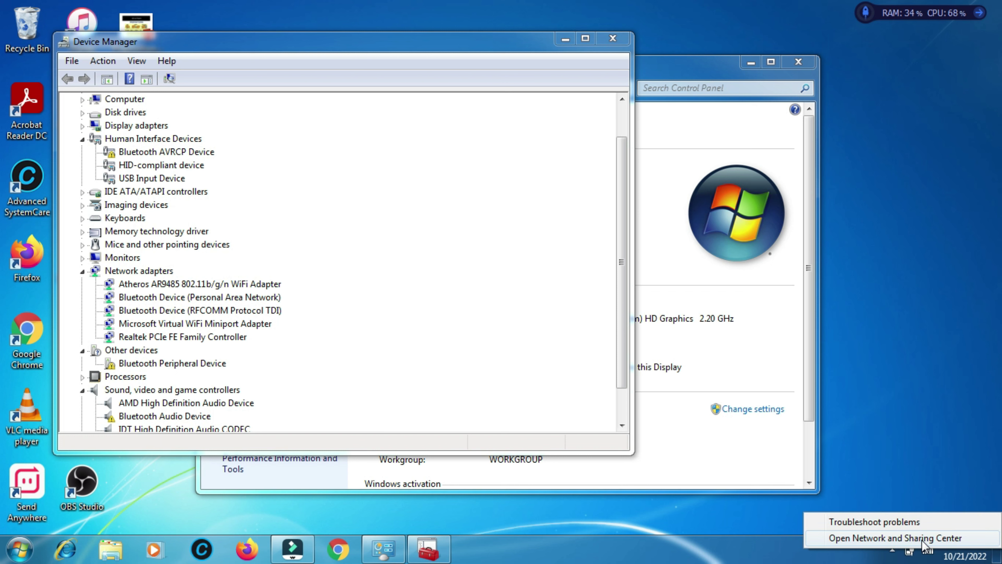
{"action": "left_click", "coordinate": [923, 539]}
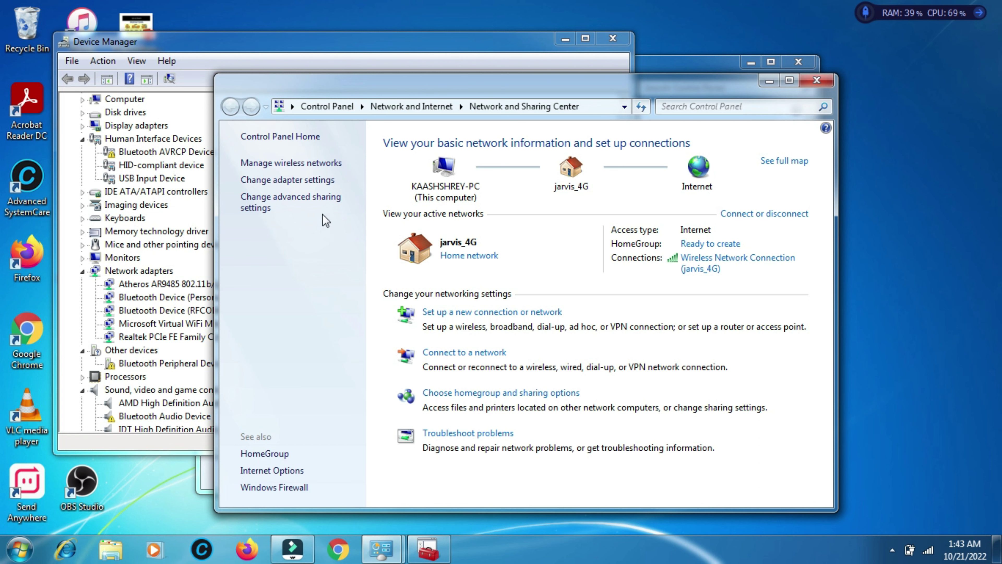
{"action": "left_click", "coordinate": [311, 180]}
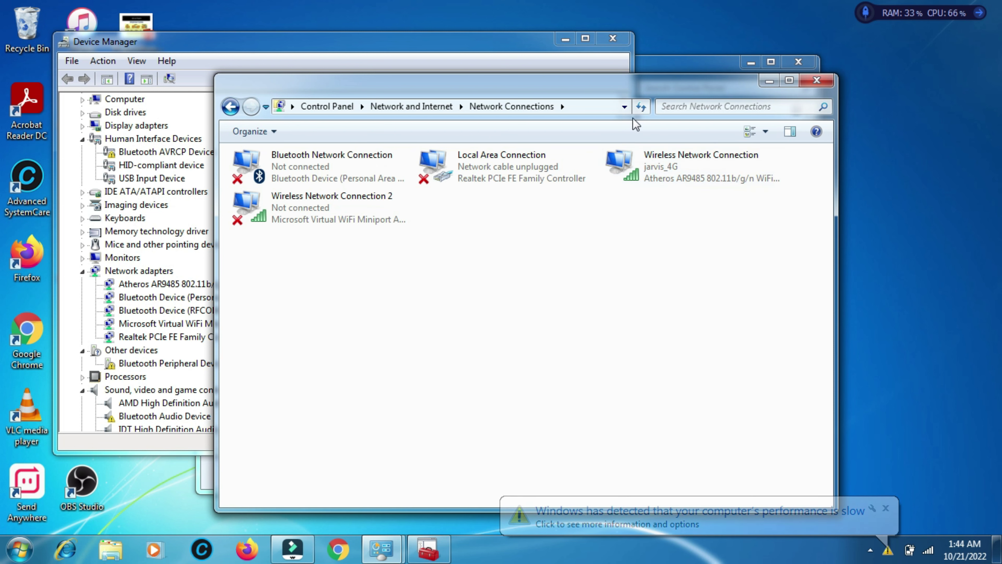
{"action": "left_click_drag", "start_coordinate": [630, 94], "coordinate": [755, 85]}
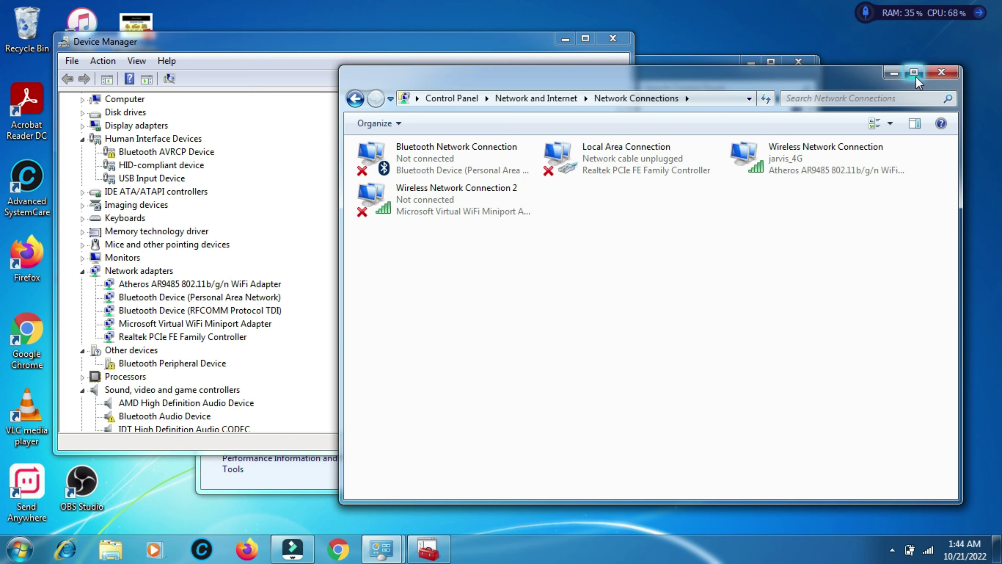
{"action": "left_click", "coordinate": [894, 73]}
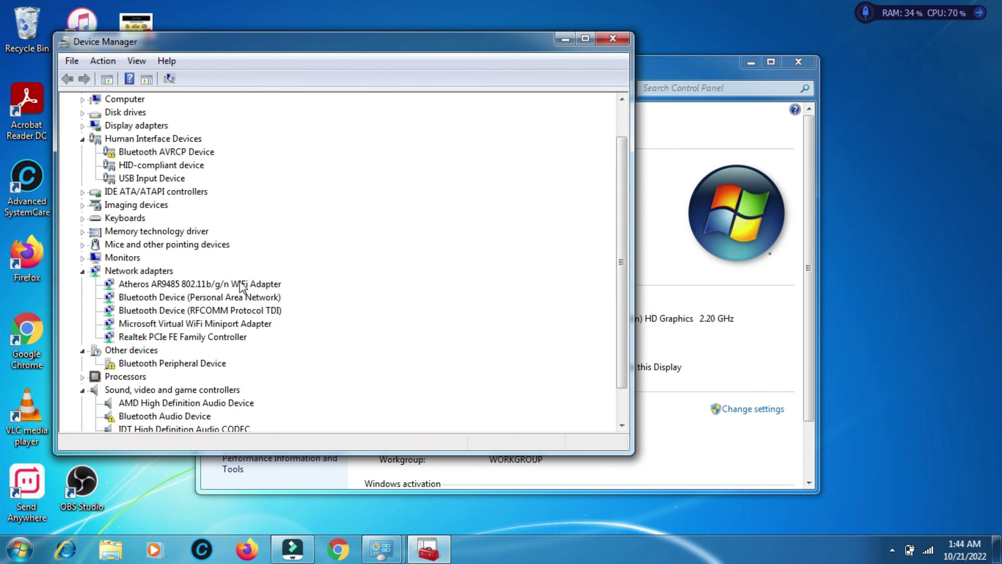
Uninstall the Atheros AR9485 802.11b/g/n WiFi Adapter and confirm the removal
{"action": "left_click", "coordinate": [239, 288]}
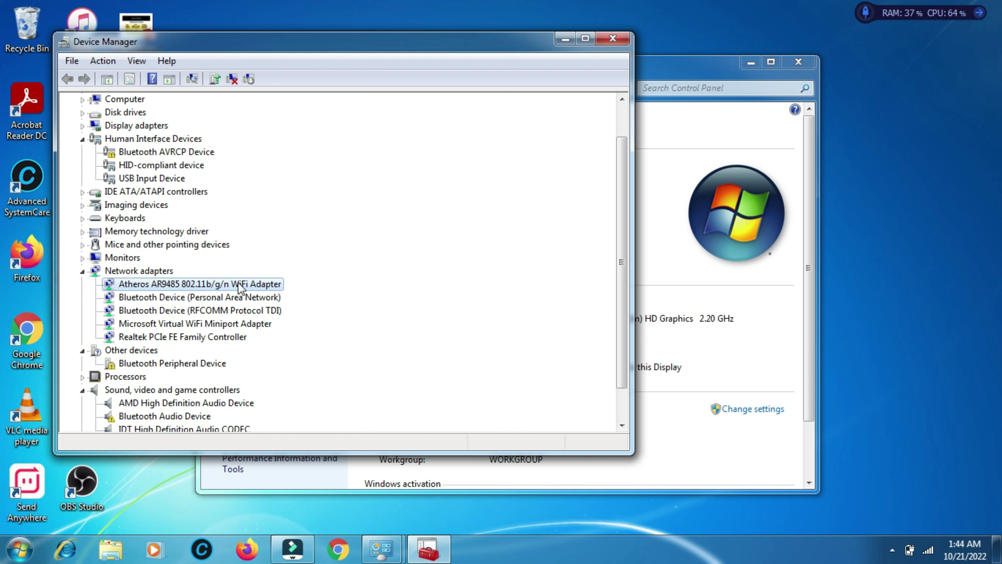
{"action": "right_click", "coordinate": [240, 287]}
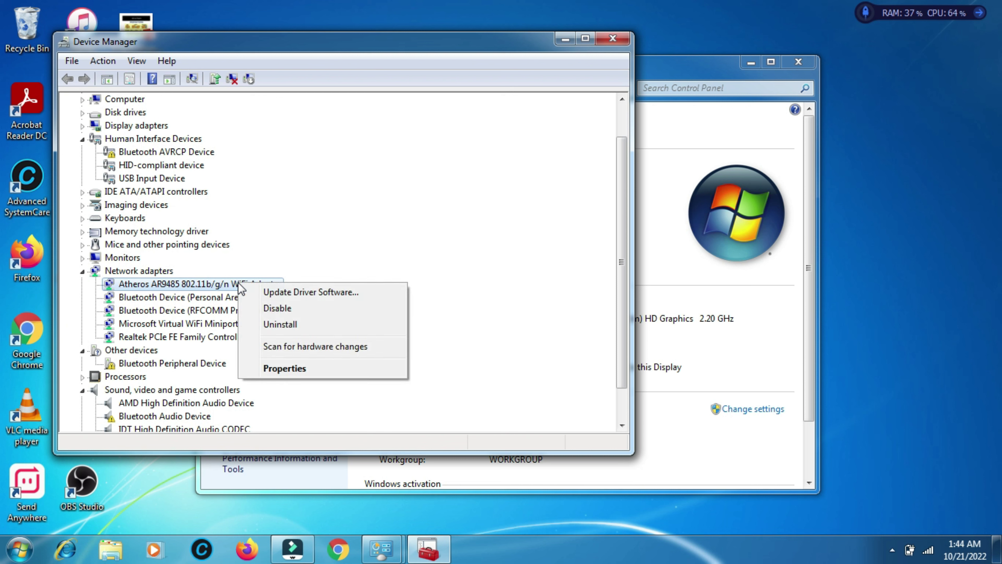
{"action": "left_click", "coordinate": [275, 324]}
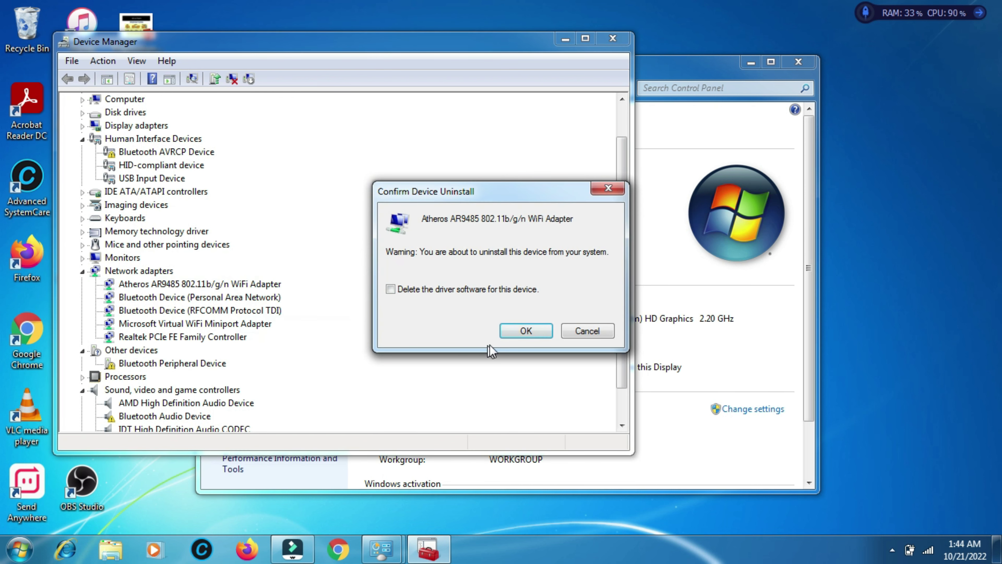
{"action": "left_click", "coordinate": [524, 332]}
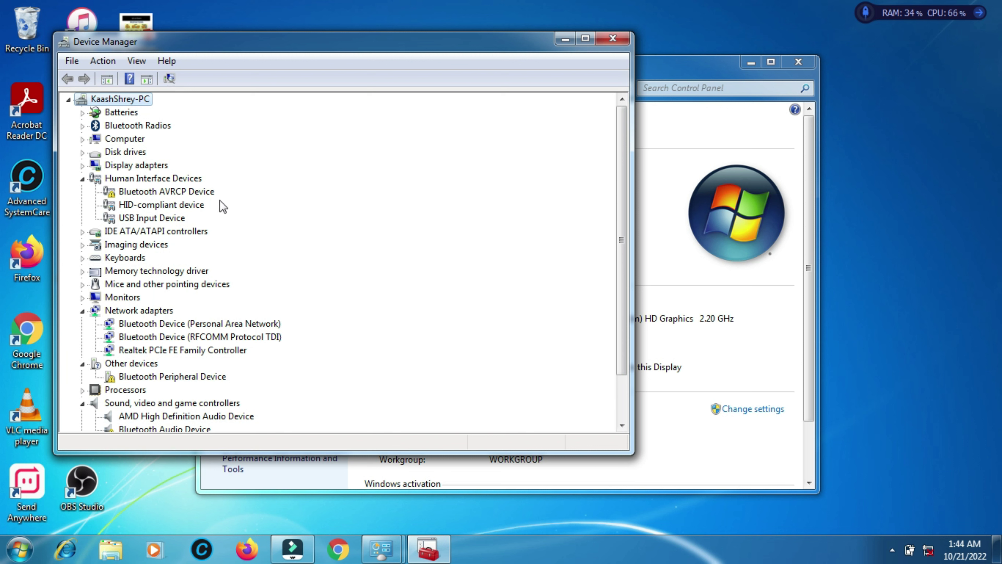
Scan for hardware changes to reinstall the Atheros WiFi adapter, then close Device Manager
{"action": "left_click", "coordinate": [171, 80]}
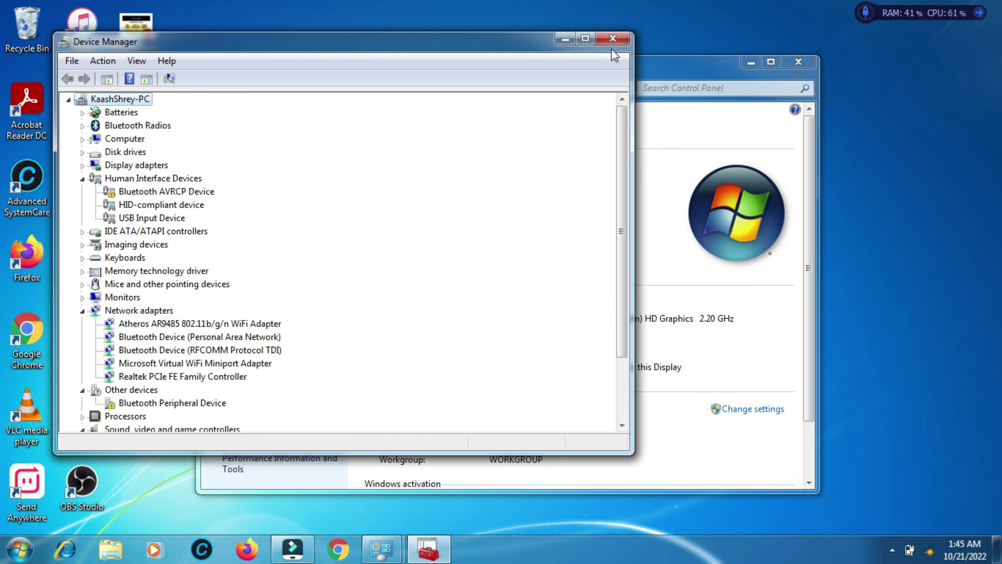
{"action": "left_click", "coordinate": [614, 41]}
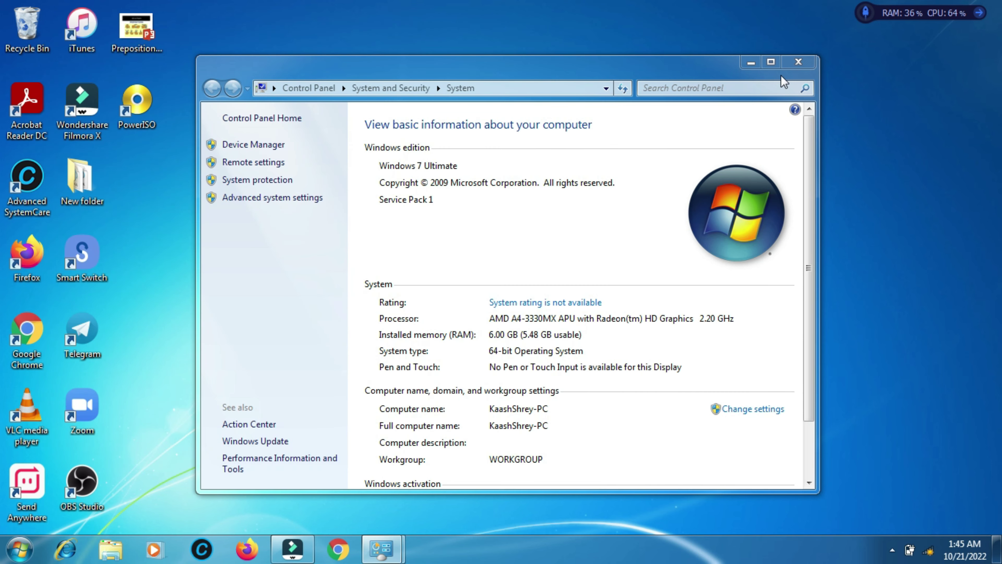
Close the System window and connect to jarvis_4G, entering its network security key
{"action": "left_click", "coordinate": [798, 64]}
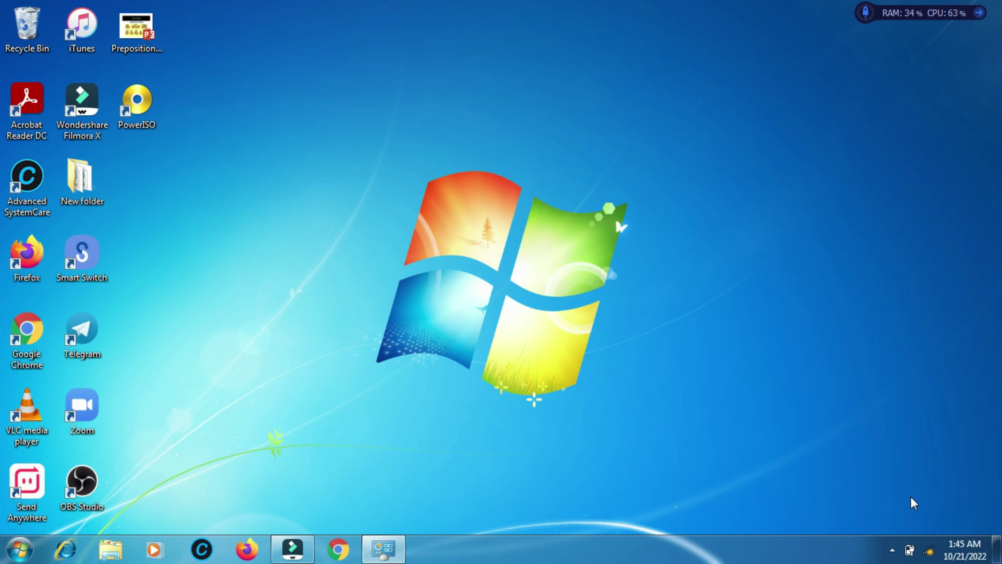
{"action": "left_click", "coordinate": [928, 548]}
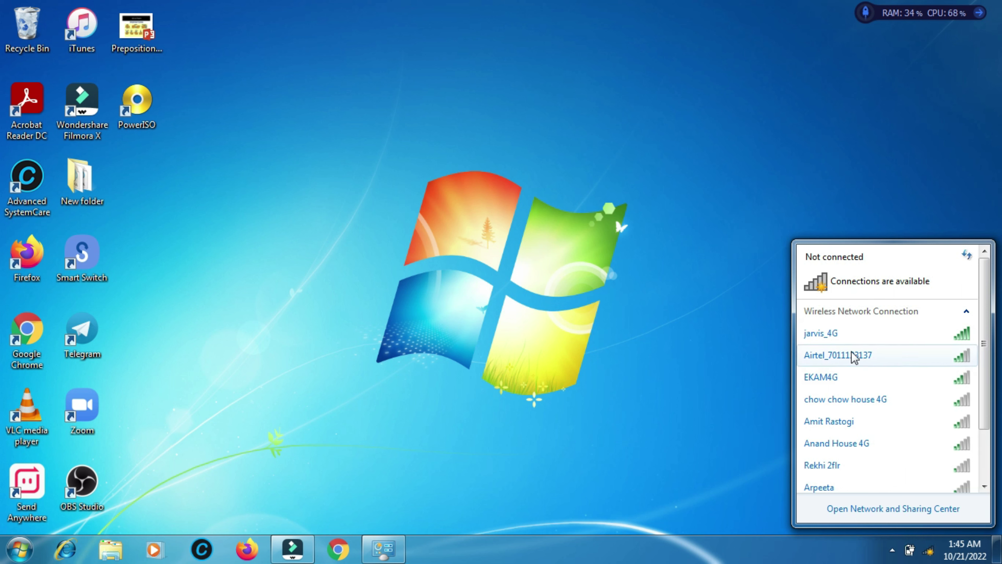
{"action": "left_click", "coordinate": [853, 340]}
{"action": "left_click", "coordinate": [936, 358]}
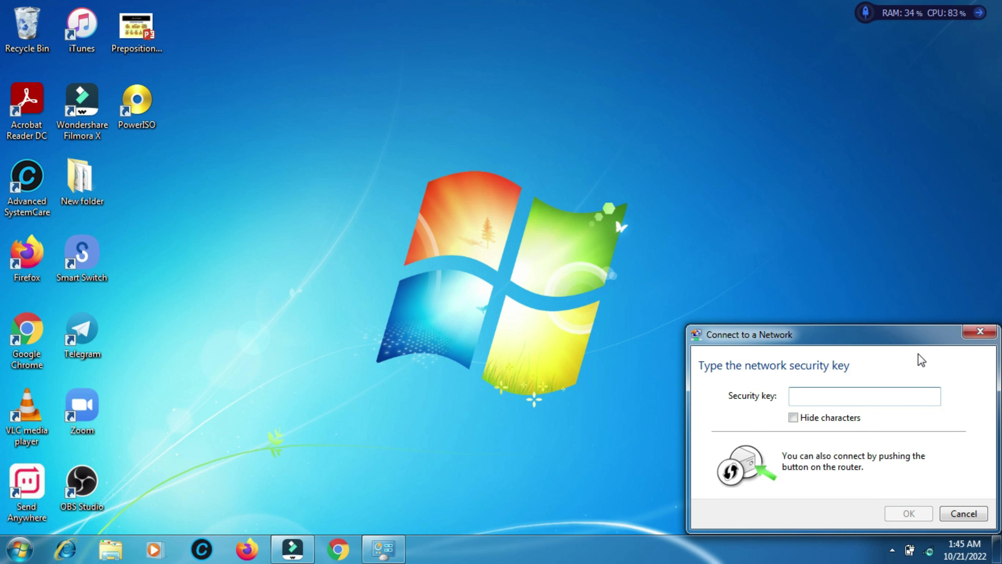
{"action": "type", "text": "12"}
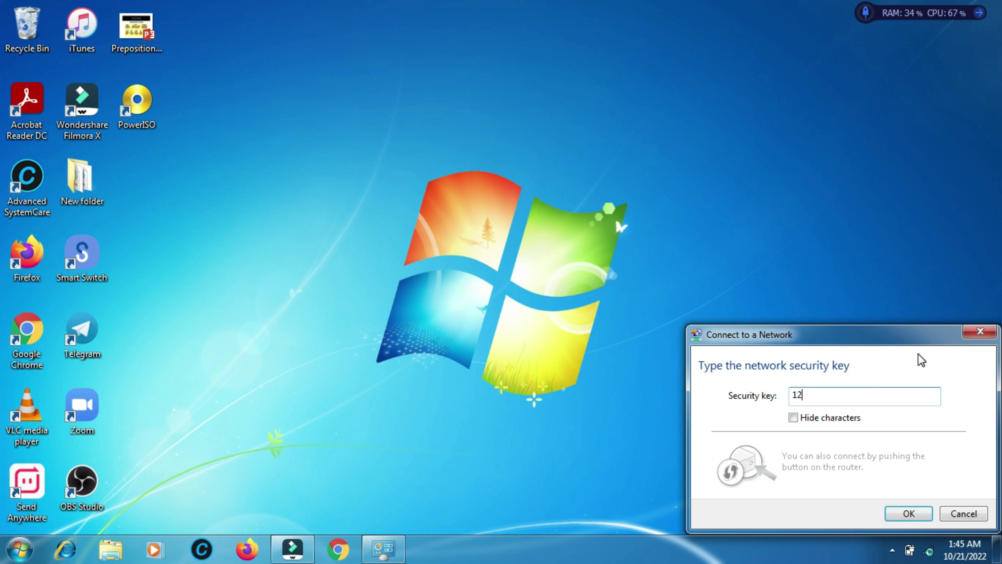
{"action": "type", "text": "345678"}
{"action": "left_click", "coordinate": [907, 513]}
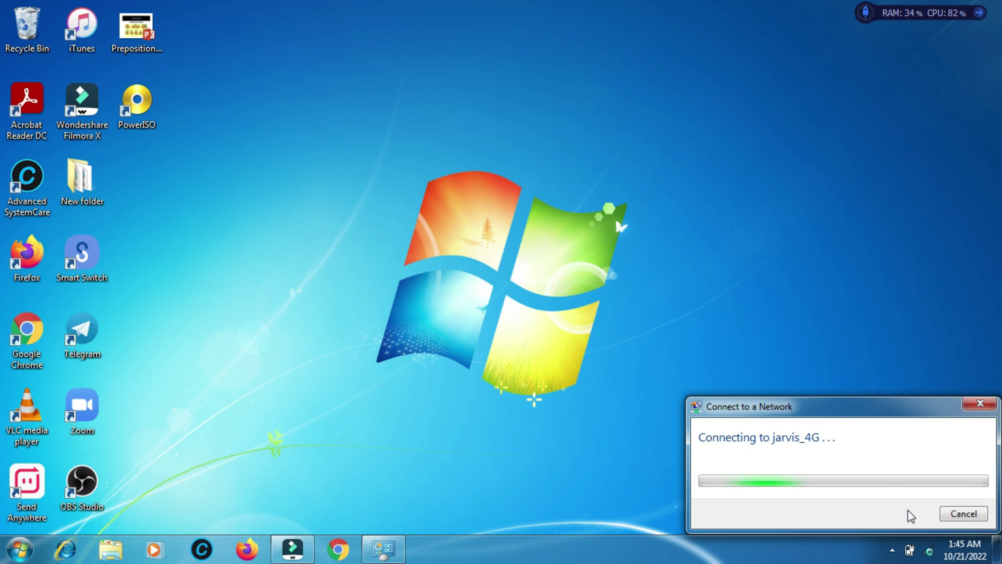